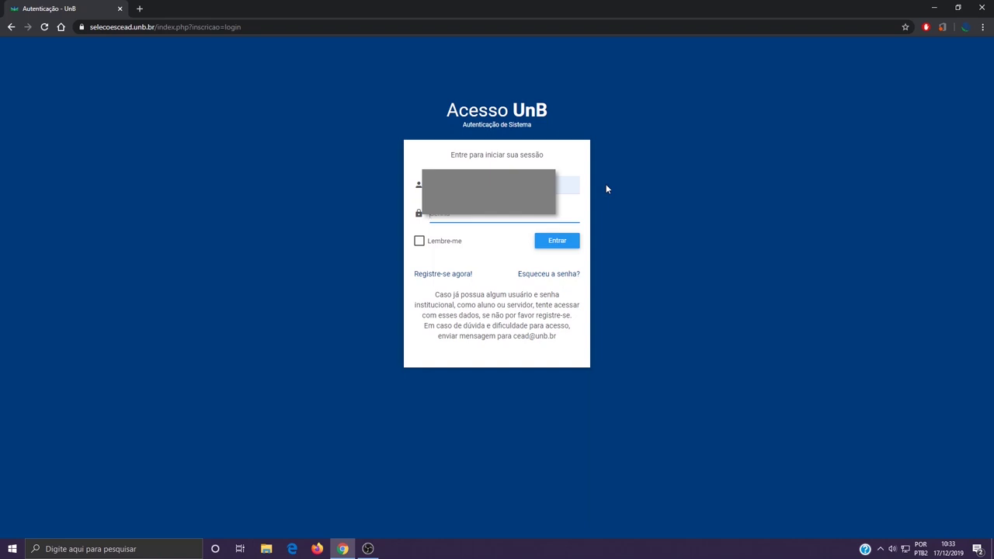
Enter the account password on the Acesso UnB login page.
type("•")
Log in and choose Inscreva-se on the TUTORIAL multidisciplinary team bolsista call at the list's bottom.
left_click(558, 242)
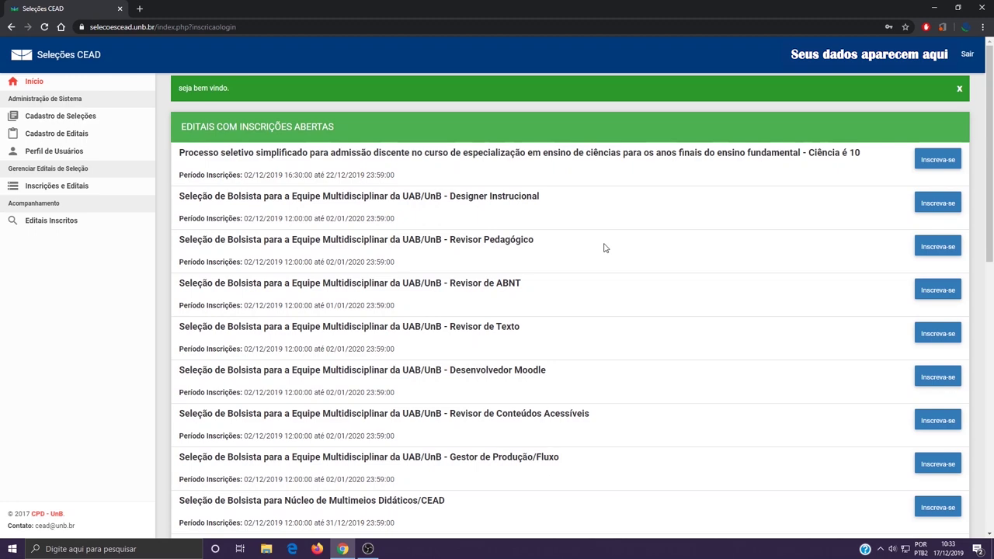
scroll(624, 240, "down", 7)
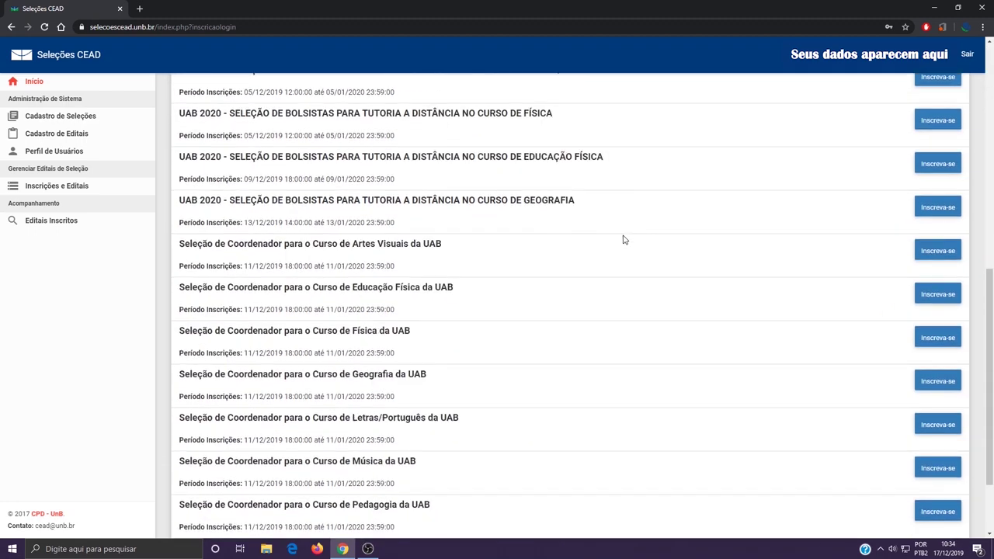
scroll(624, 240, "down", 2)
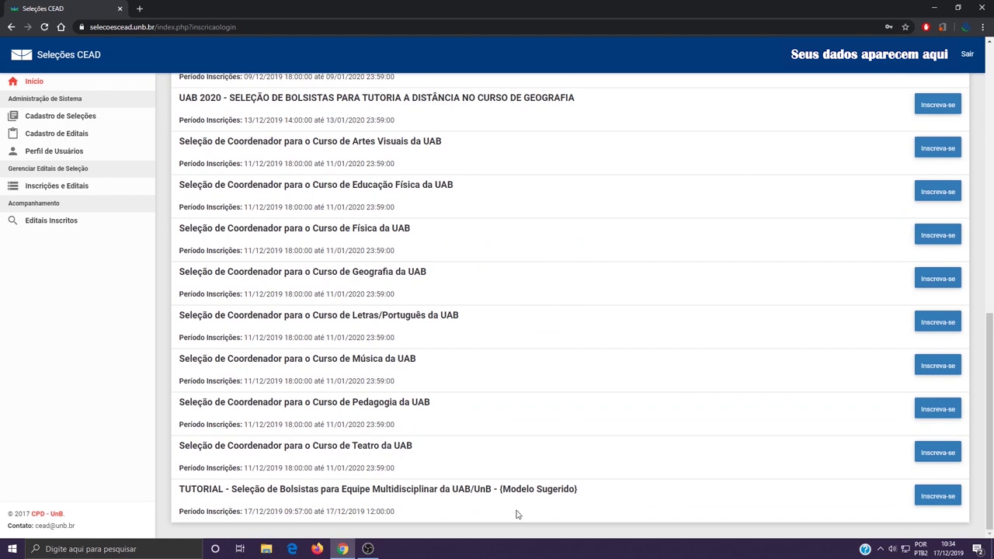
left_click(939, 498)
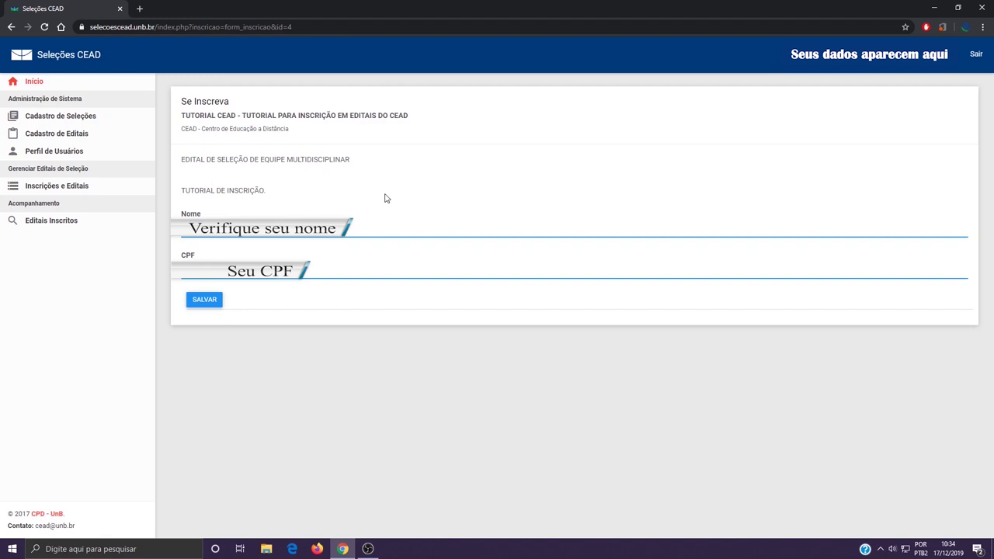
Save the application's name and CPF and go to the Dados Pessoais form.
left_click(211, 303)
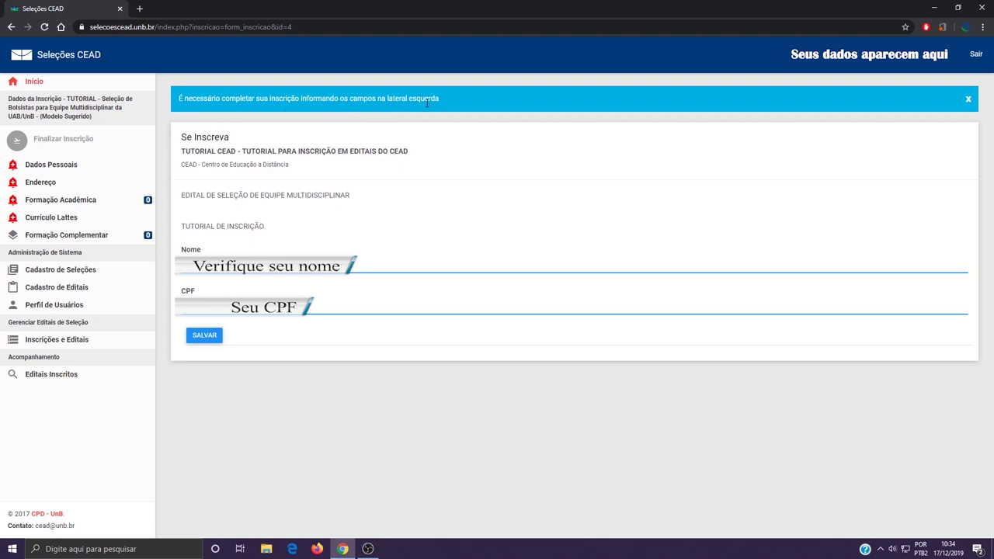
left_click(90, 170)
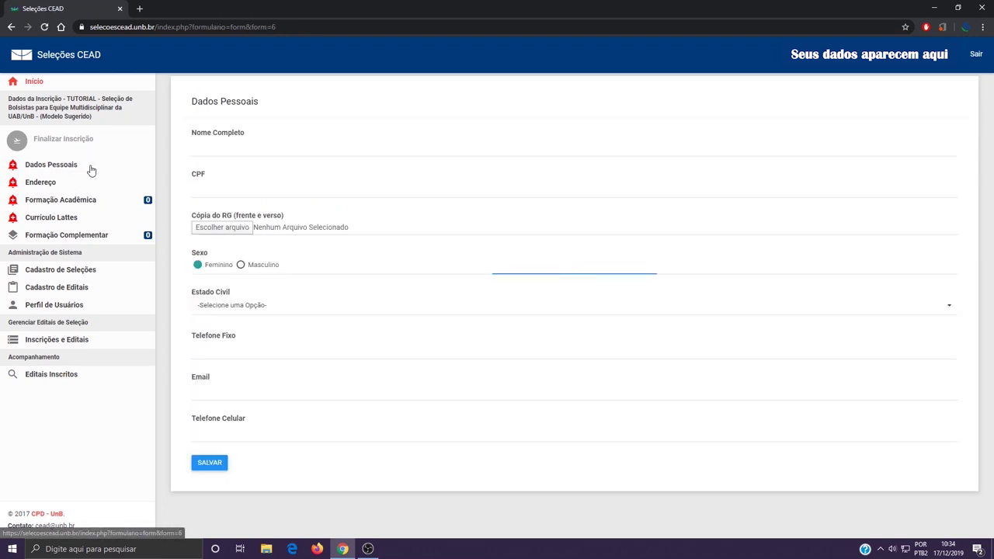
Enter the full name and CPF, and attach RG em PDF.pdf as the RG copy.
left_click(240, 143)
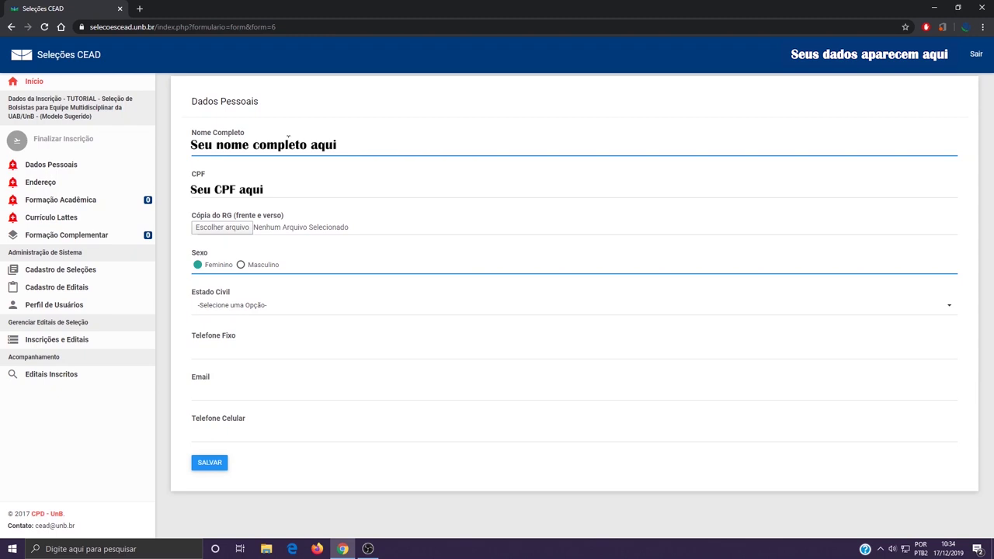
key("Tab")
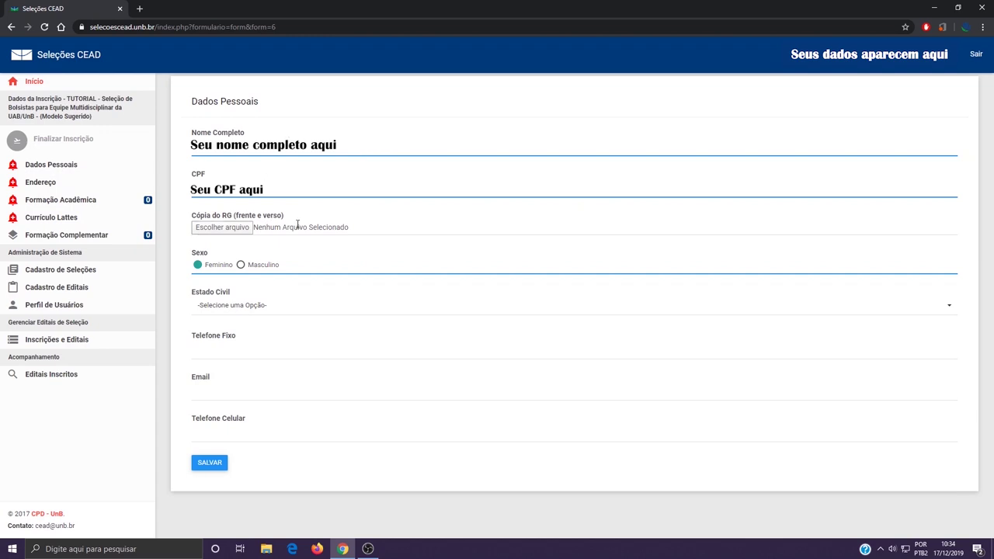
left_click(233, 230)
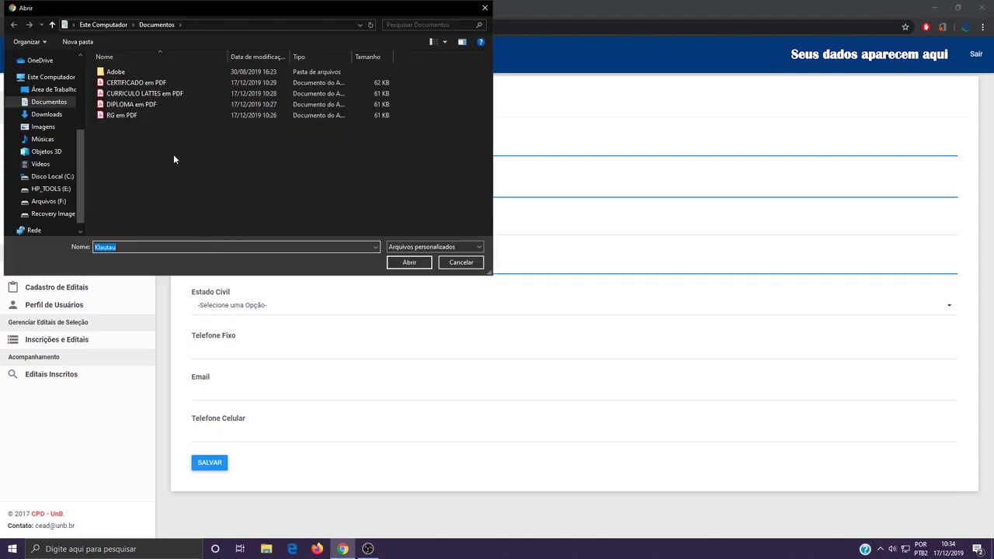
left_click(168, 115)
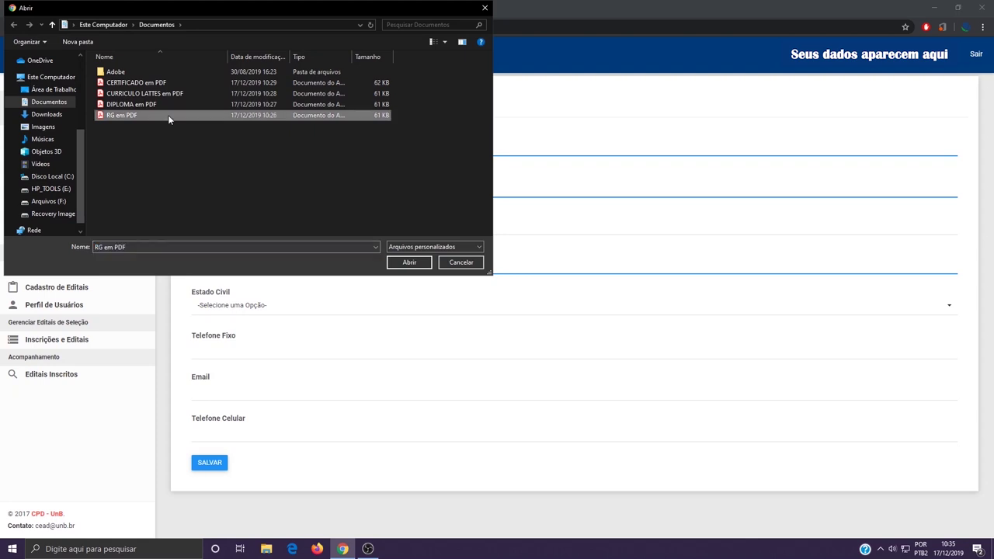
left_click(411, 265)
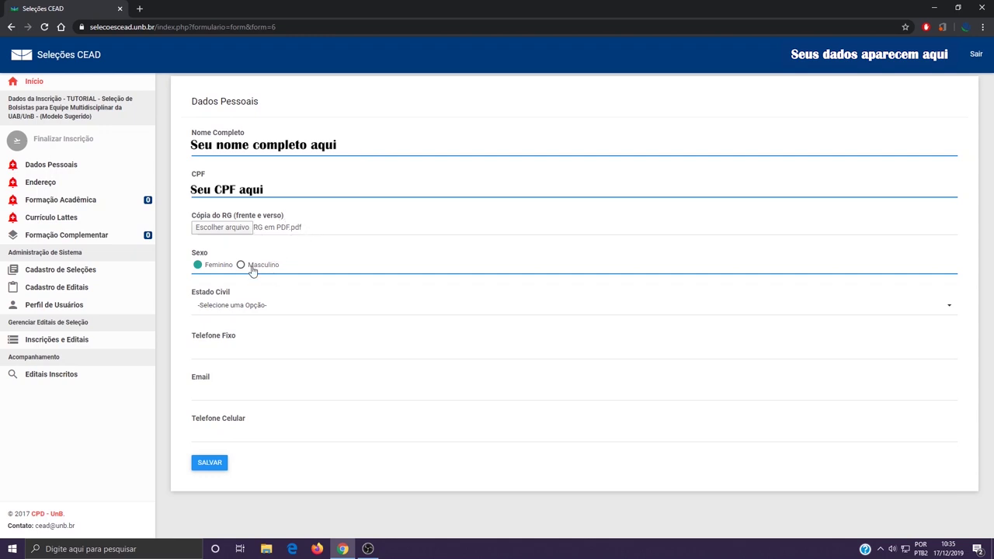
Set marital status to Solteiro(a), enter landline, e-mail and mobile contacts, and save the personal data.
left_click(252, 308)
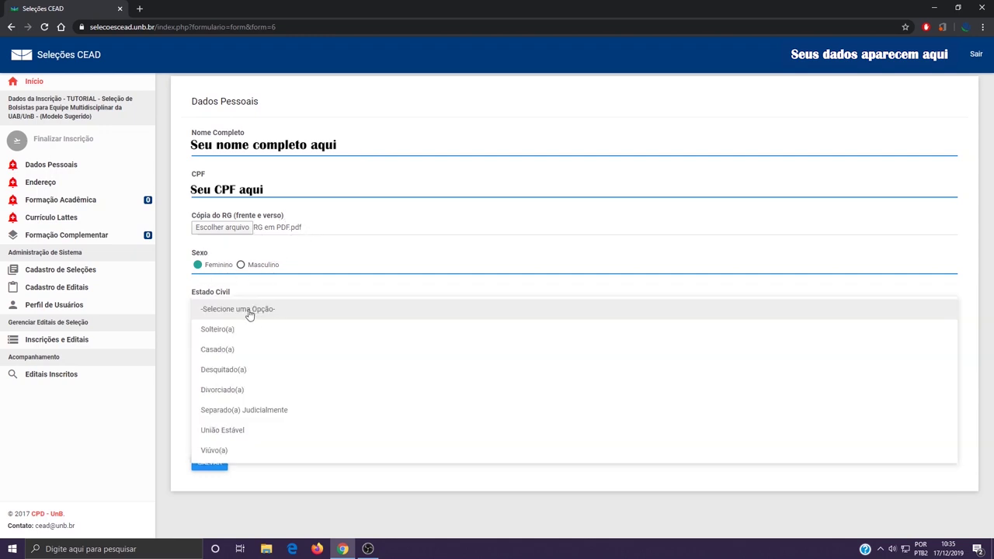
left_click(240, 330)
left_click(206, 354)
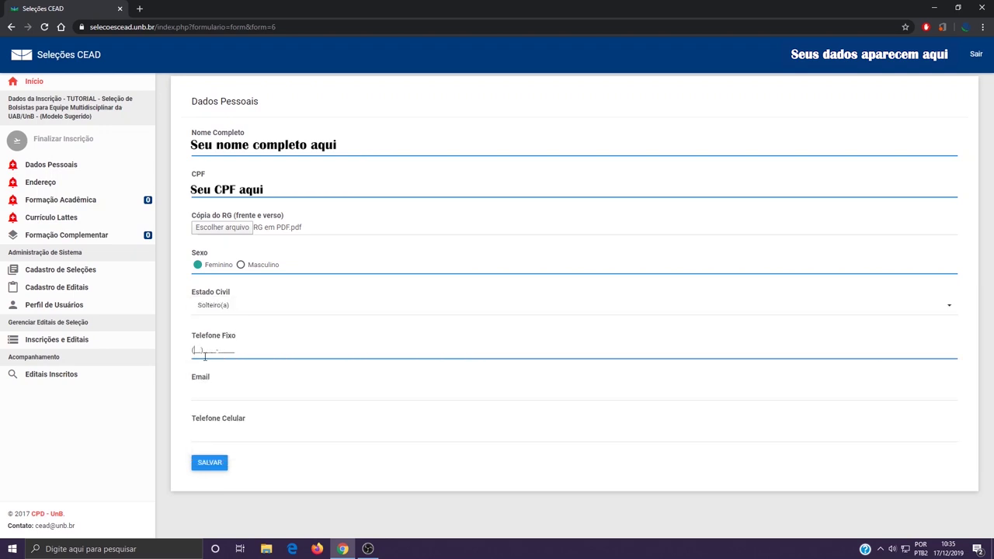
type("61)3555-5555")
left_click(255, 390)
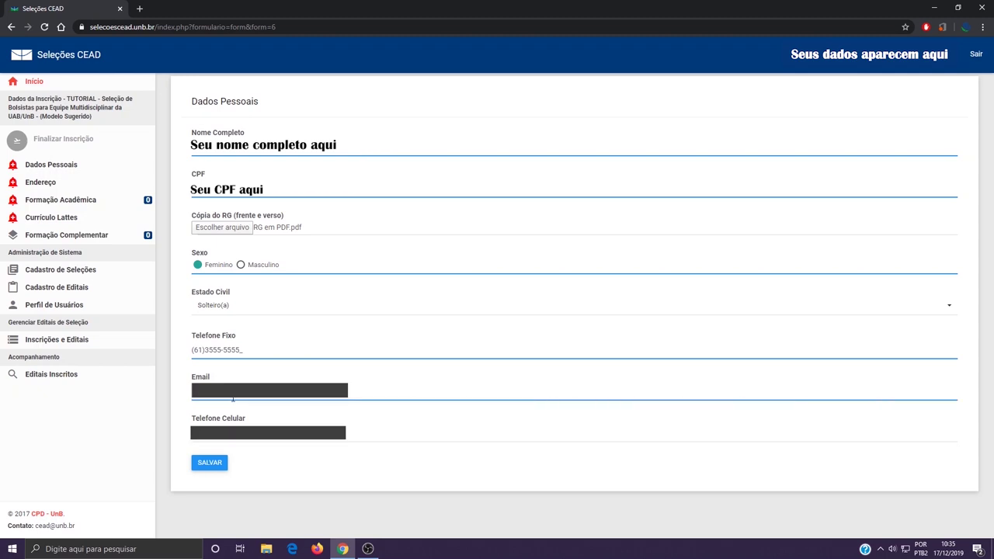
key("Tab")
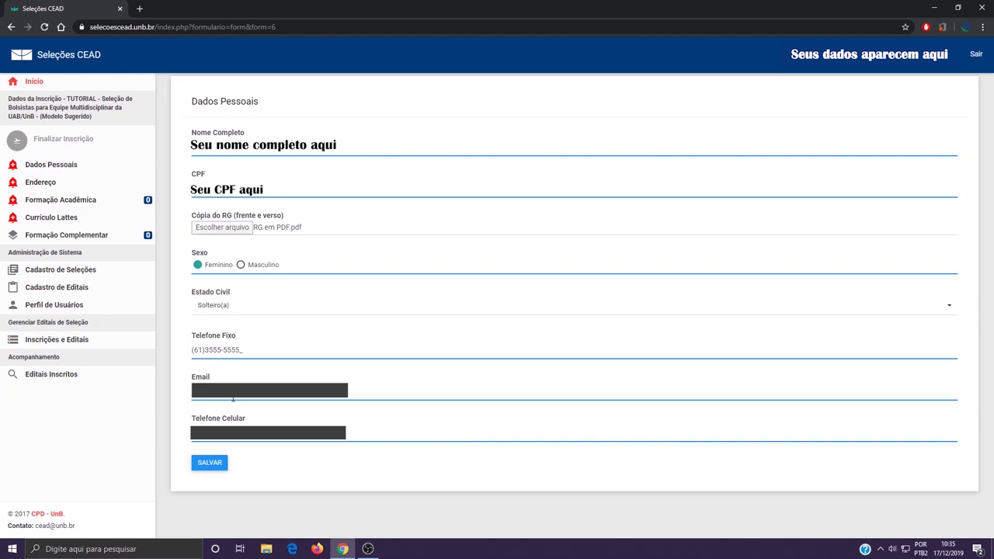
left_click(212, 464)
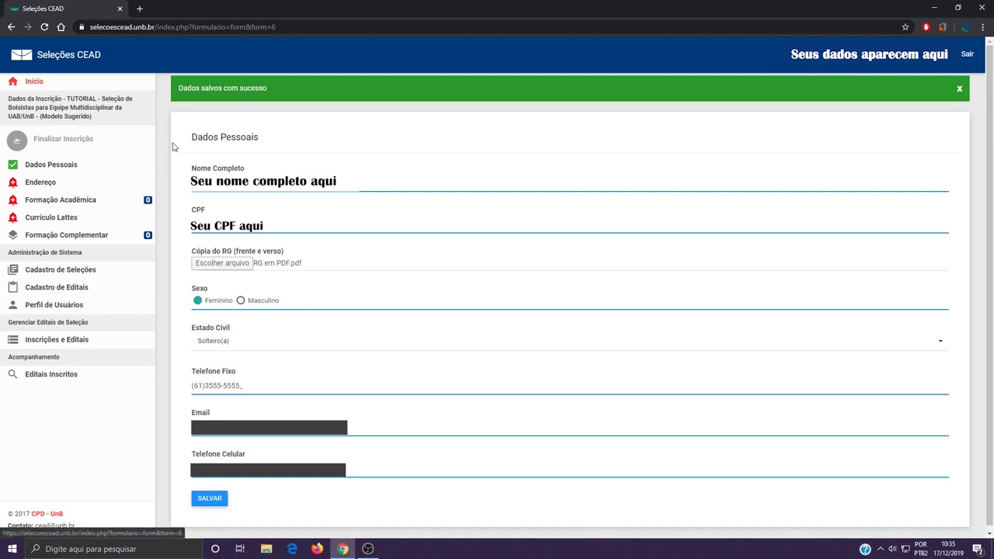
left_click(78, 183)
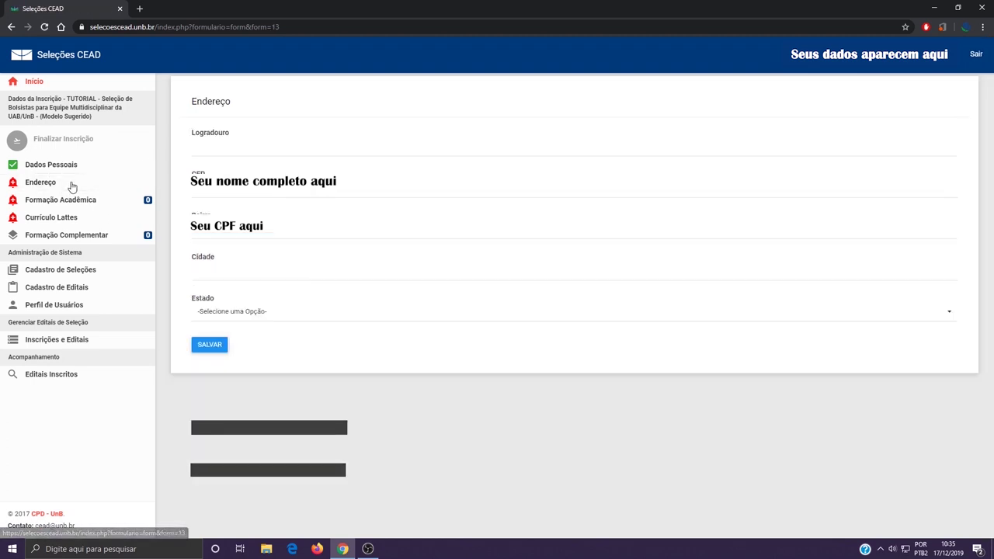
Enter the street address, CEP, neighbourhood and city (Brasília) in the Endereço form.
left_click(232, 148)
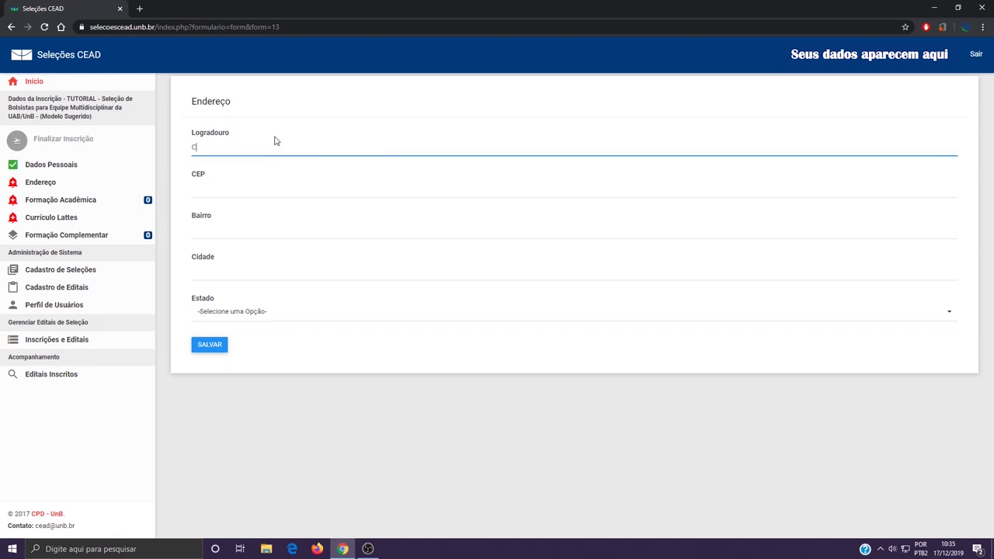
key("Tab")
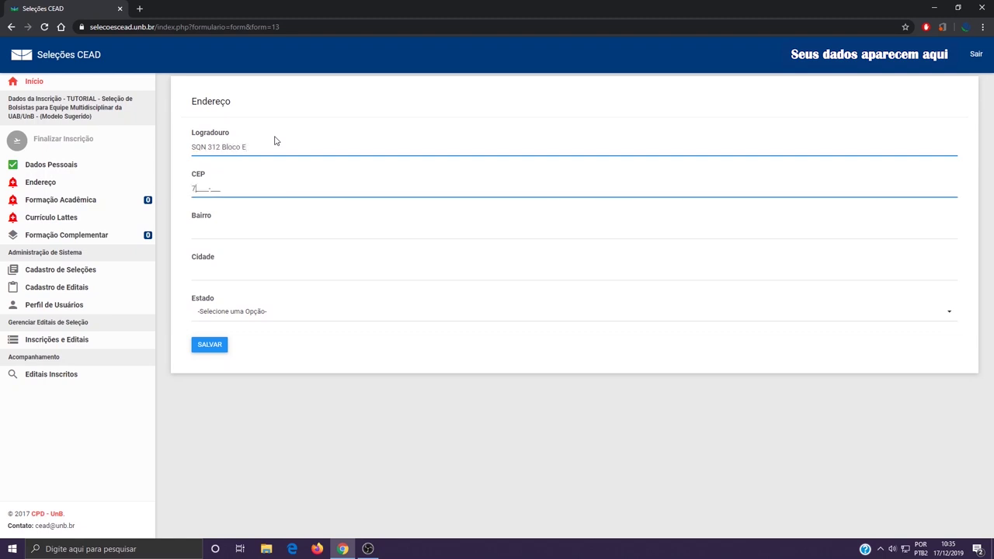
type("70654-054")
key("Tab")
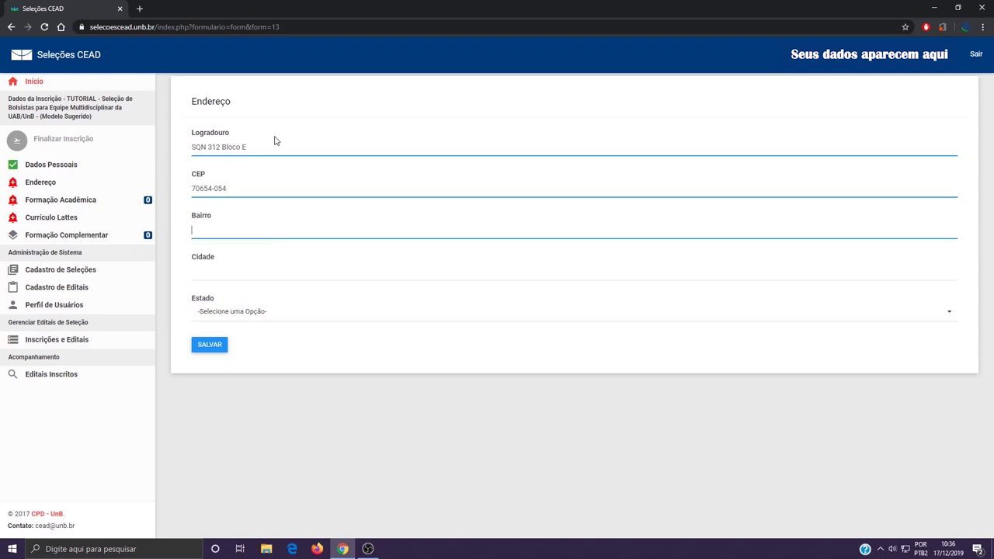
type("Asa Norte")
key("Tab")
type("Brasília")
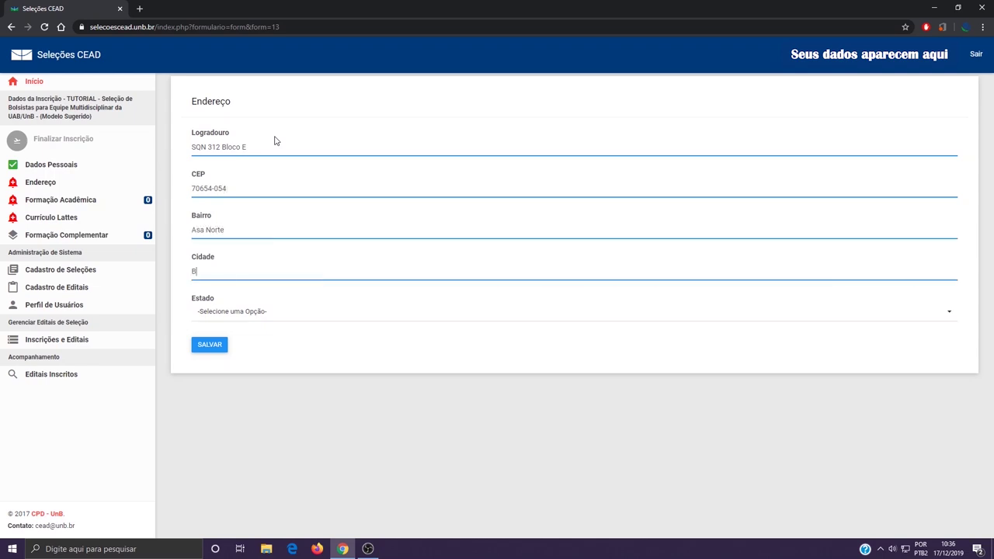
Choose DF - Distrito Federal as the state and save the address.
left_click(260, 317)
left_click(254, 177)
left_click(209, 345)
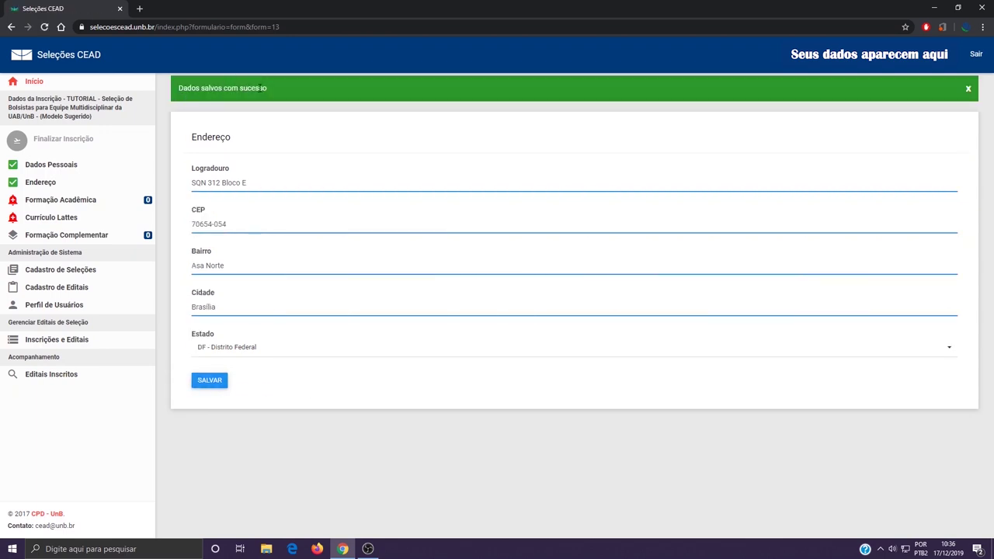
left_click(74, 203)
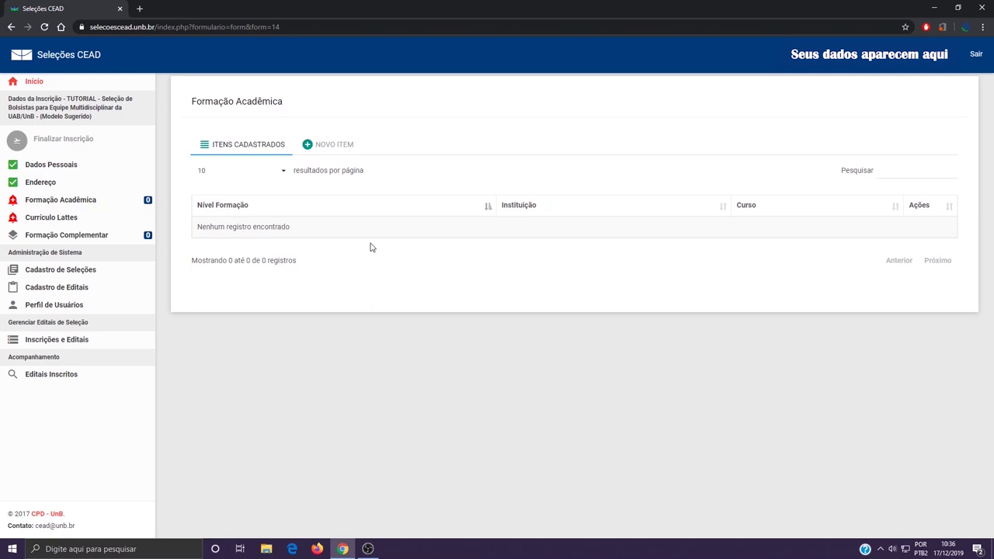
Add a new Graduação record: UnB, Artes Cênicas, 2010 to 2016.
left_click(331, 148)
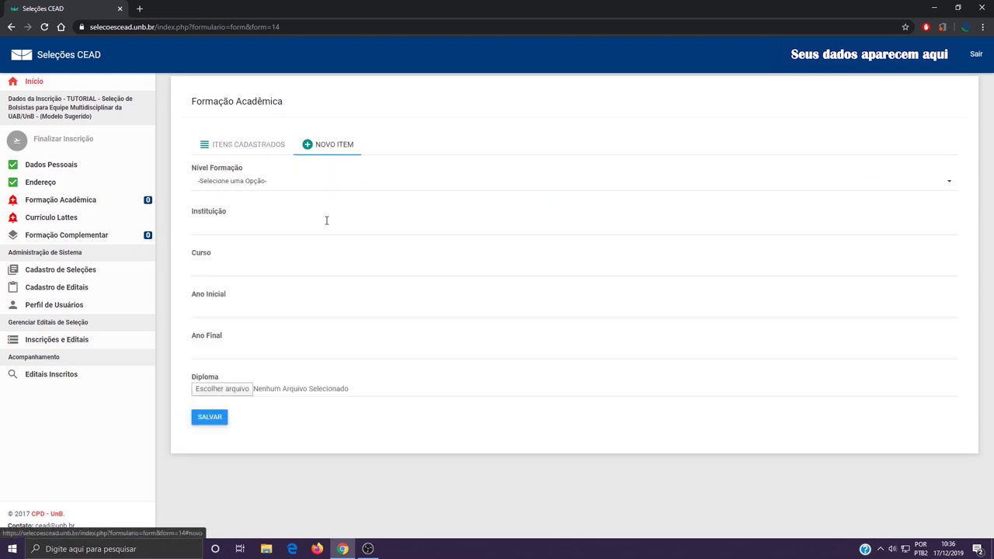
left_click(282, 186)
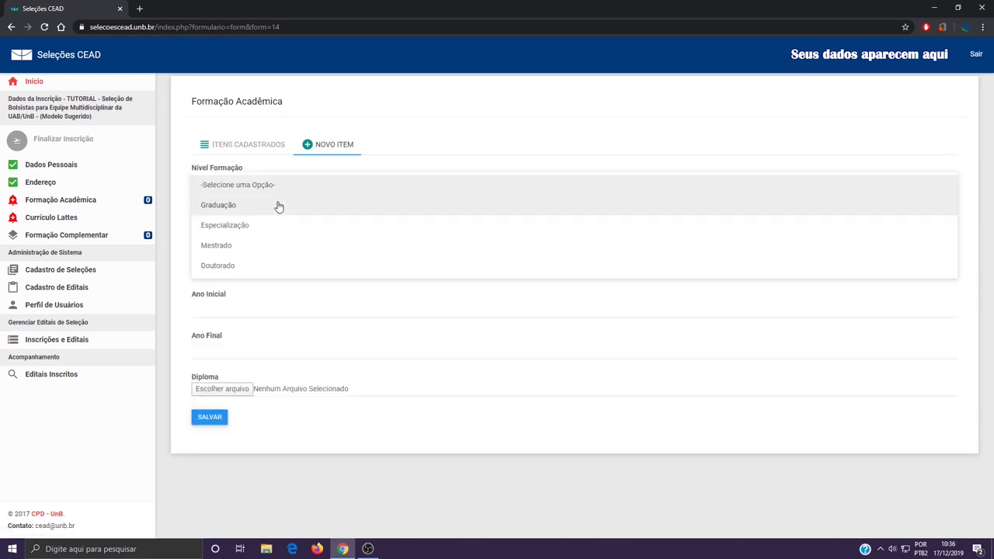
left_click(276, 208)
left_click(236, 228)
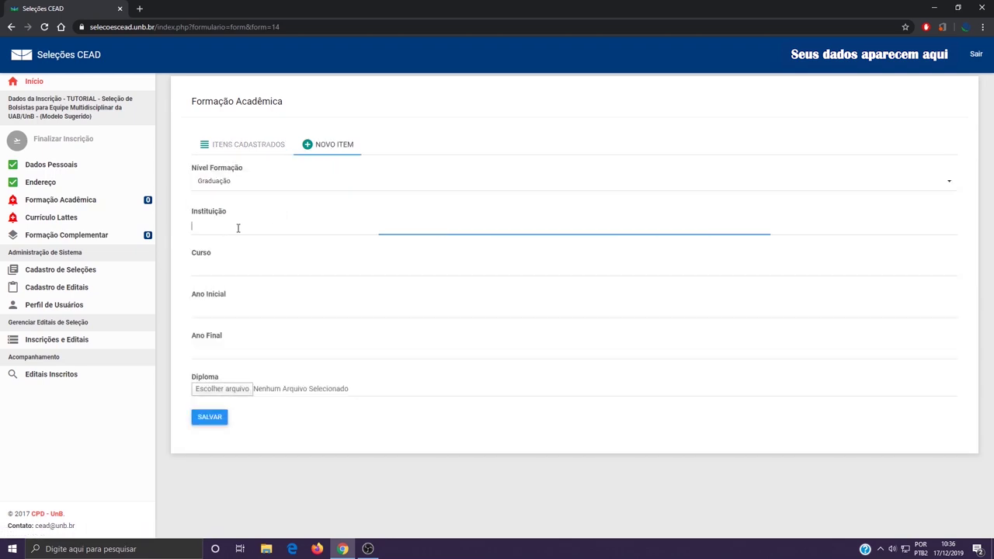
type("UnB")
key("Tab")
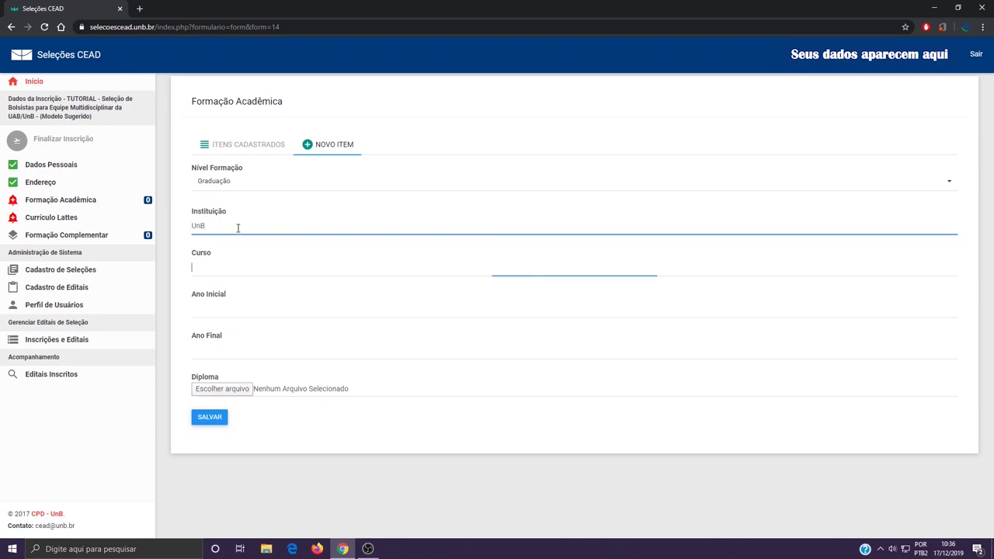
type("Artes Cênicas")
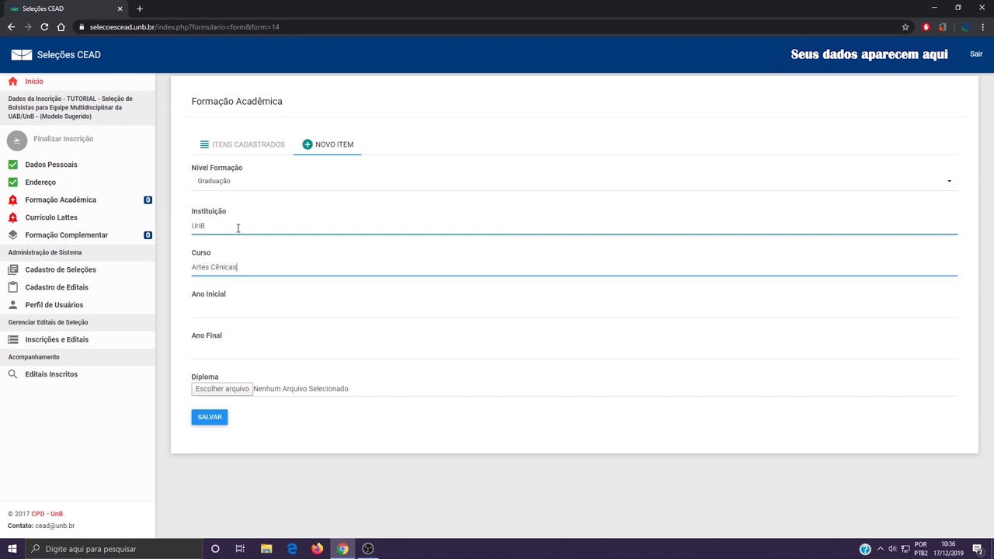
key("Tab")
type("2010")
key("Tab")
type("20")
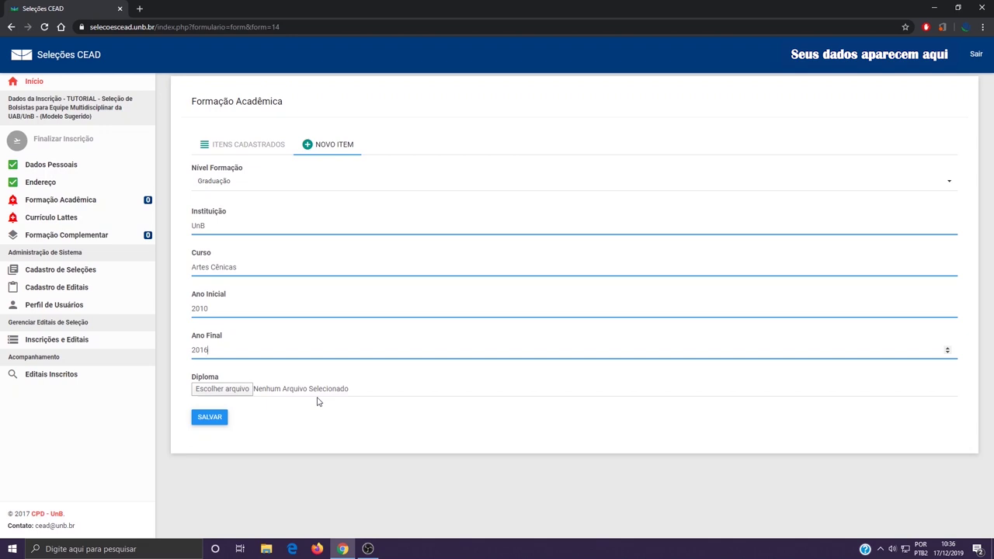
Attach DIPLOMA em PDF to the record and save the academic background entry.
left_click(233, 397)
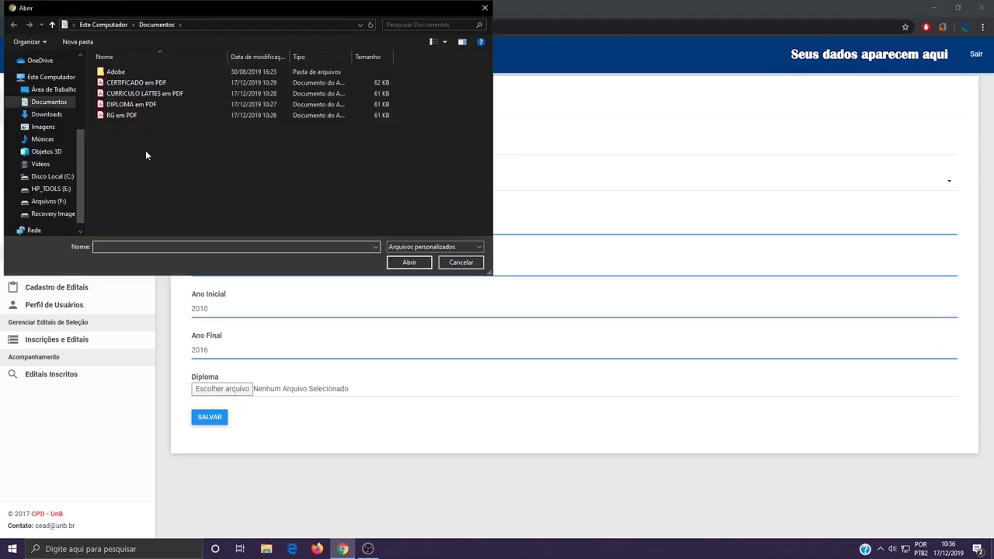
left_click(174, 103)
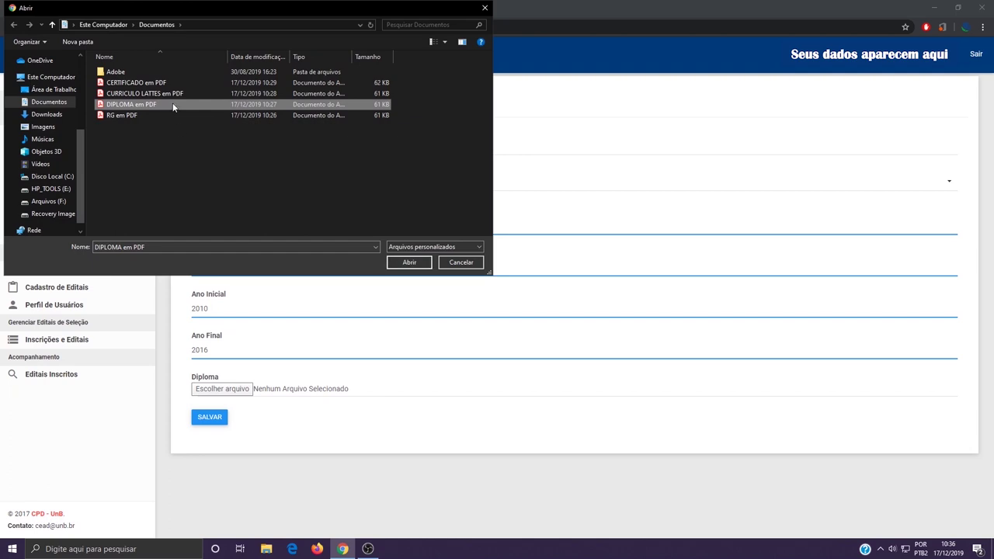
left_click(409, 261)
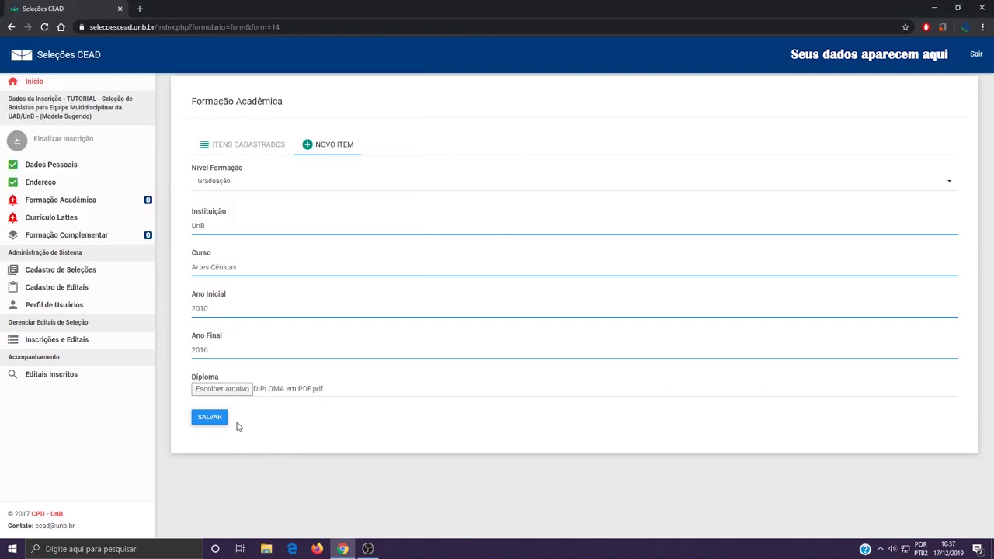
left_click_drag(253, 390, 309, 386)
left_click(210, 417)
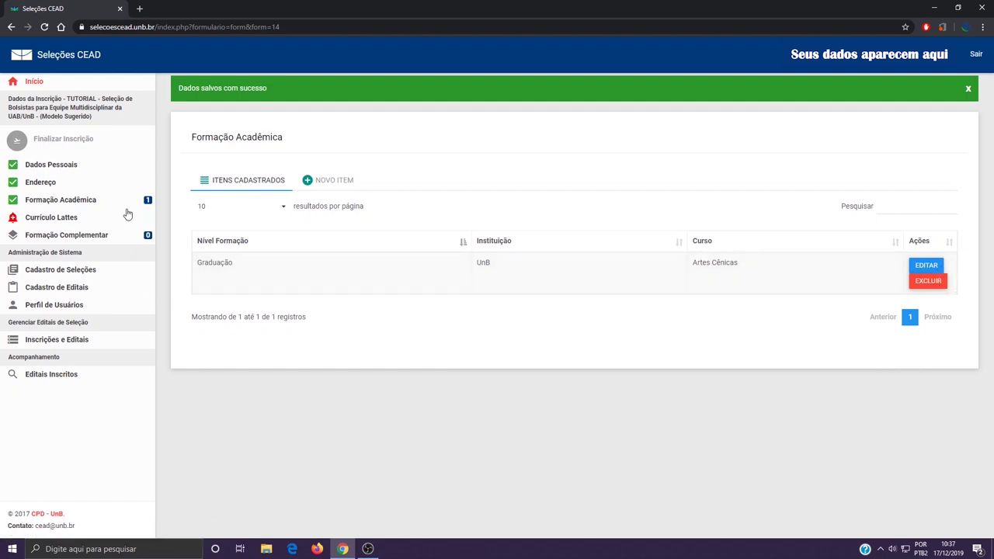
left_click(81, 220)
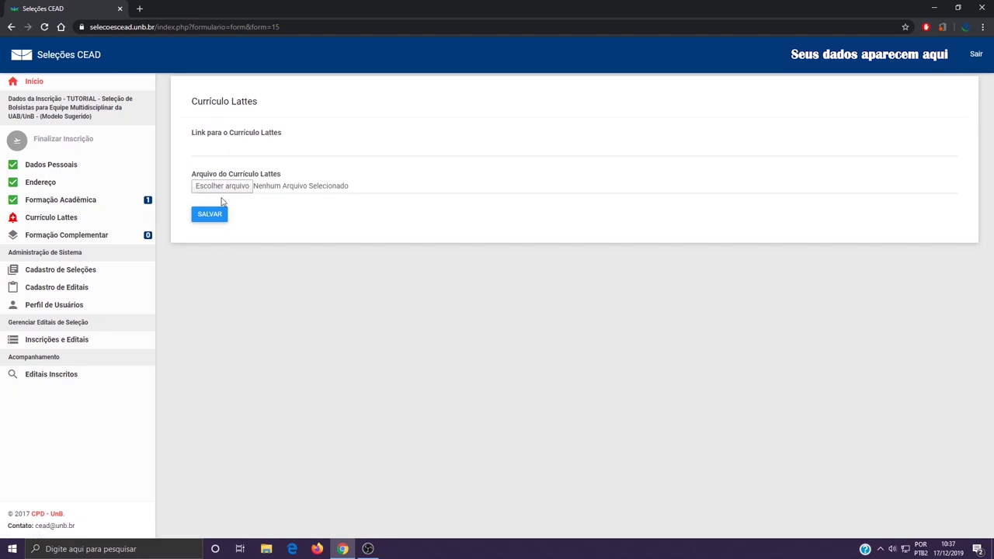
Replace the invalid Lattes link text with a copied web address.
left_click(230, 147)
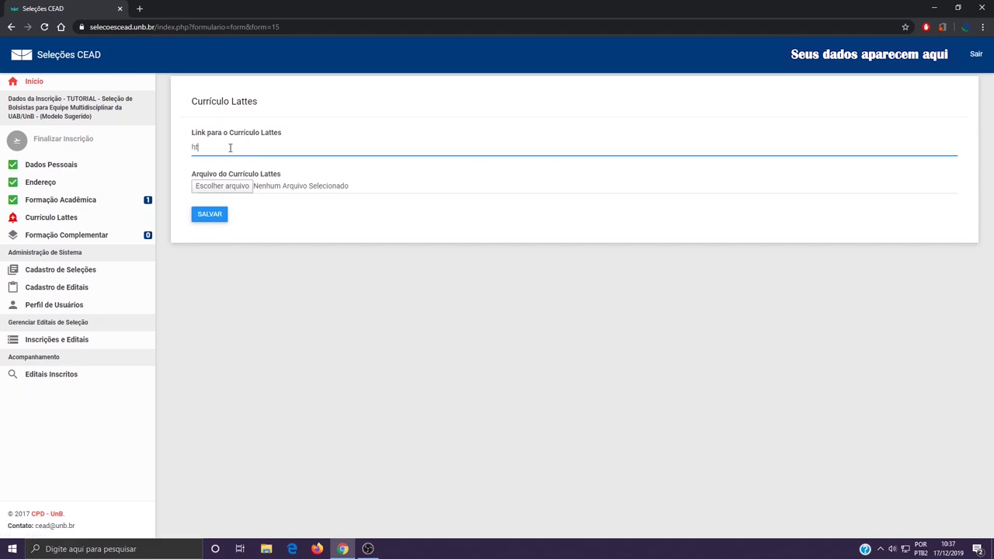
type("https:ww")
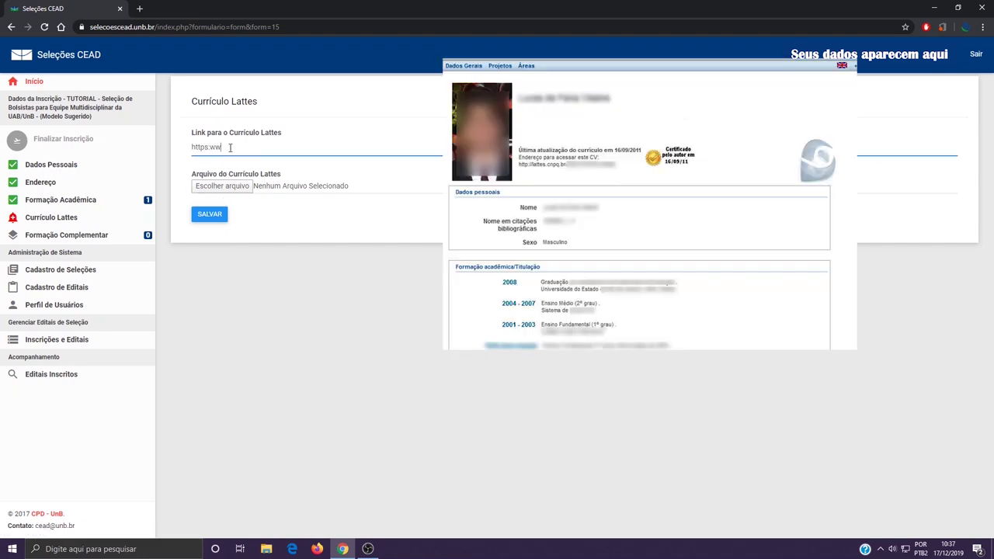
type("w//////////////////")
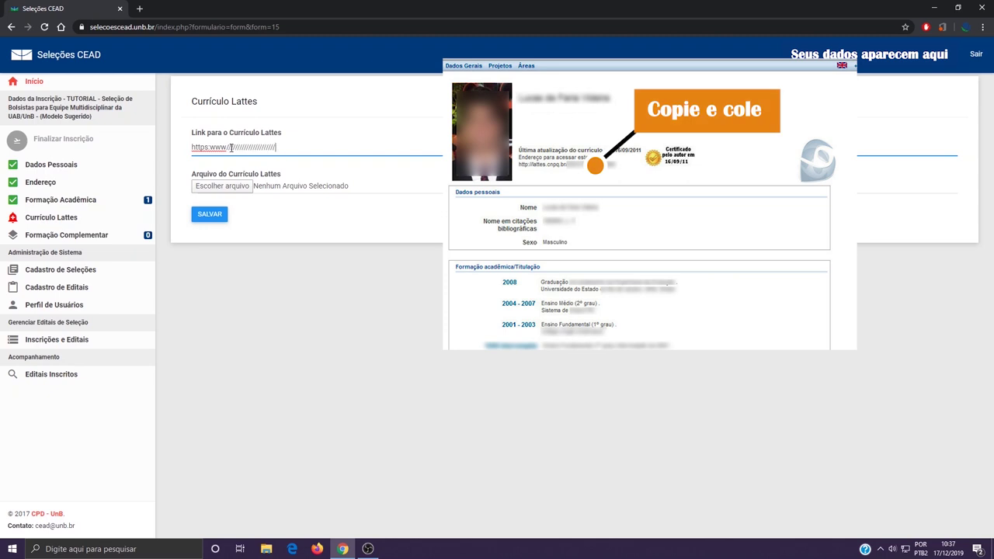
left_click(244, 189)
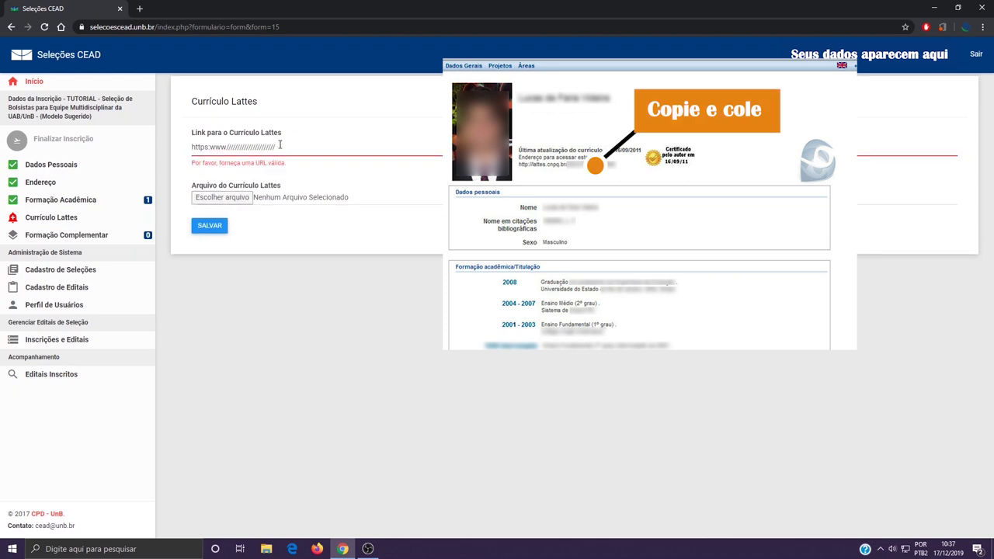
left_click(241, 27)
key("ctrl+c")
left_click_drag(191, 147, 276, 147)
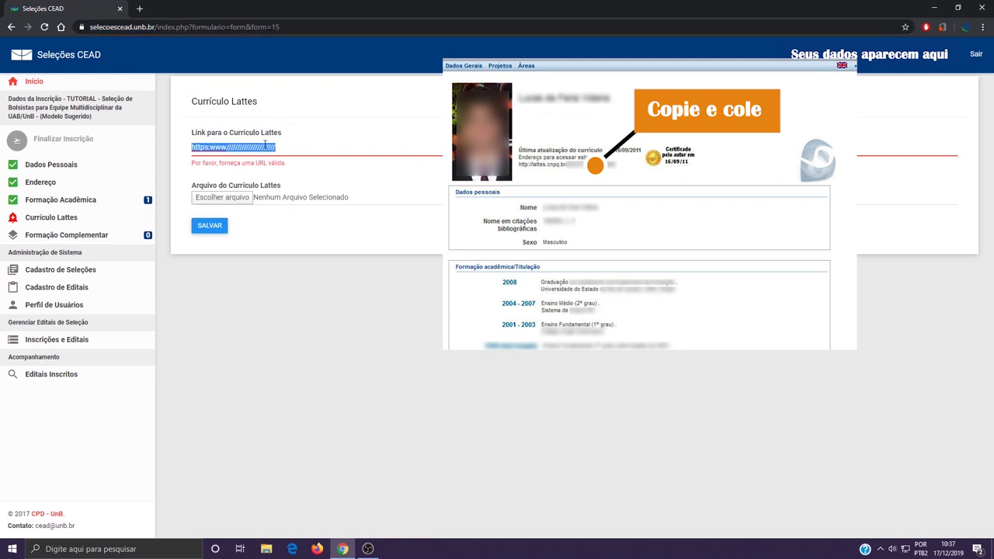
key("ctrl+v")
Attach CURRICULO LATTES em PDF.pdf and save the Currículo Lattes section.
left_click(255, 185)
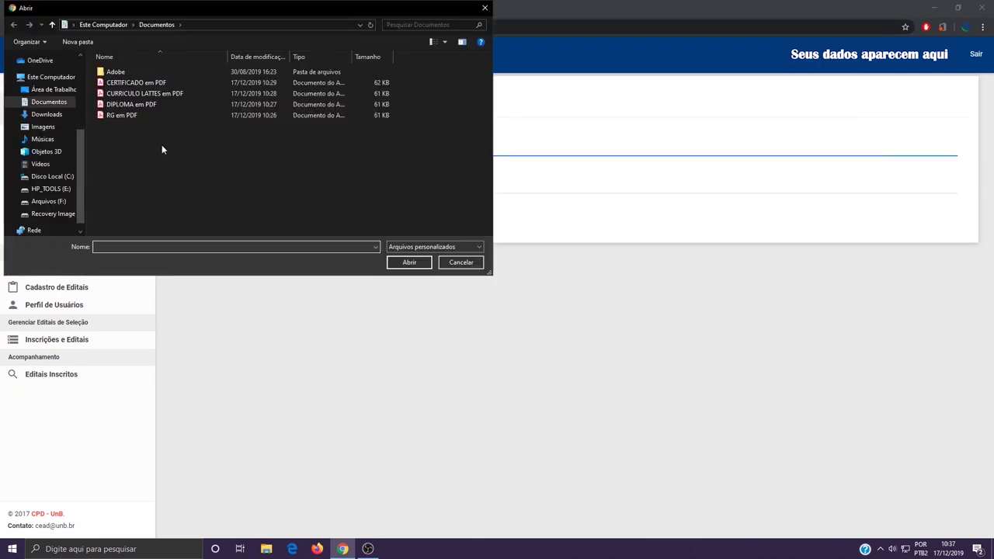
left_click(205, 93)
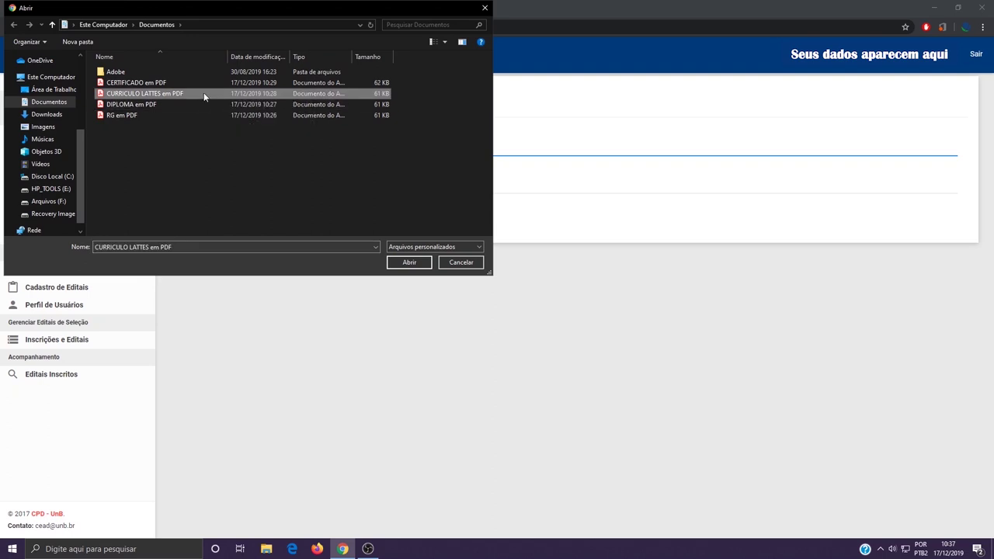
double_click(205, 94)
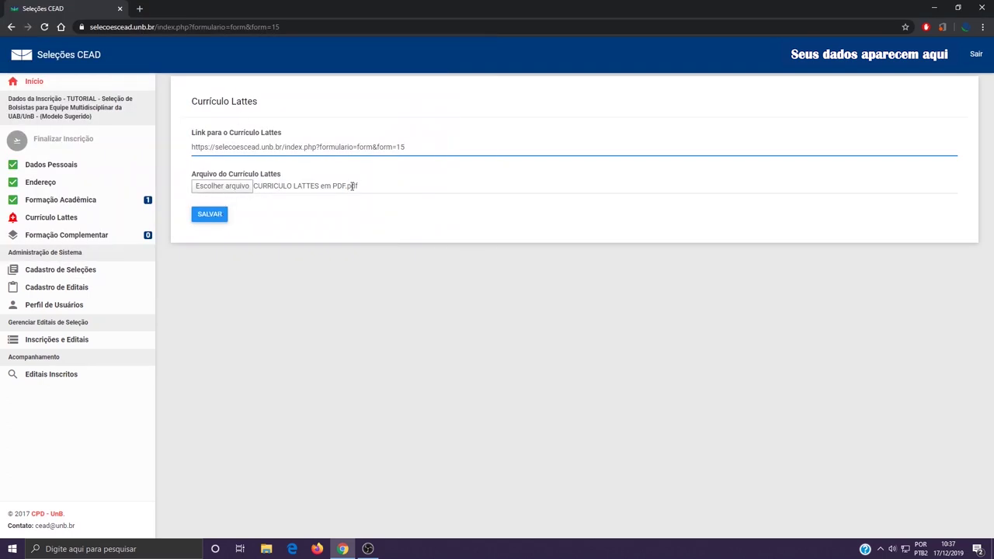
left_click(219, 218)
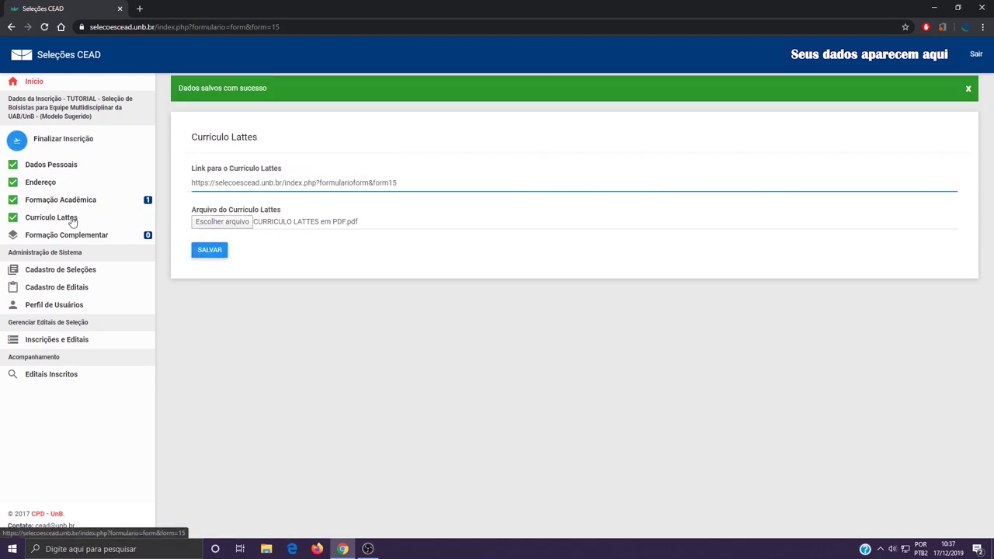
left_click(107, 237)
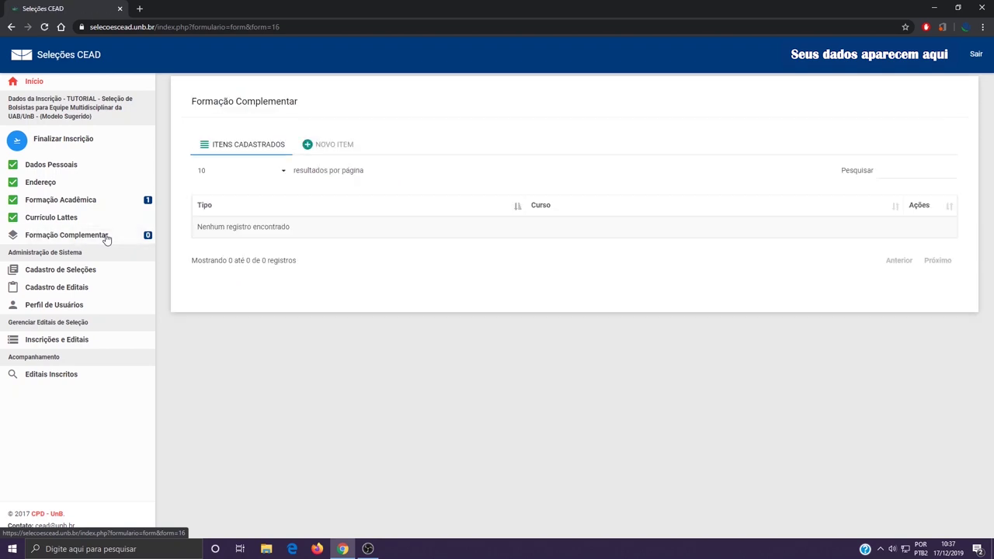
Create an Extensão Universitária entry with institution Universidade Aberta de Direito and course UVE.
left_click(341, 150)
left_click(288, 191)
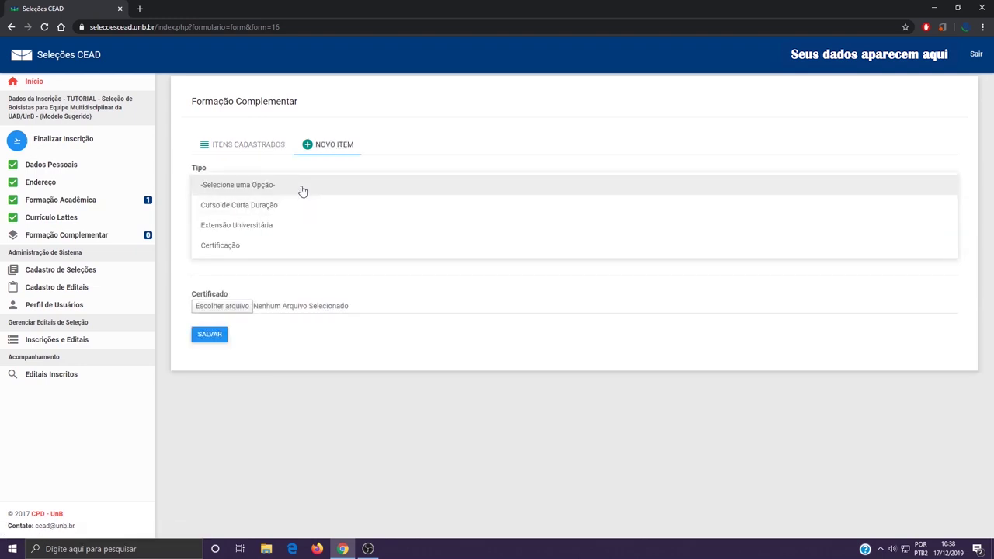
left_click(285, 227)
left_click(278, 225)
type("Universidade Aberta de Direito")
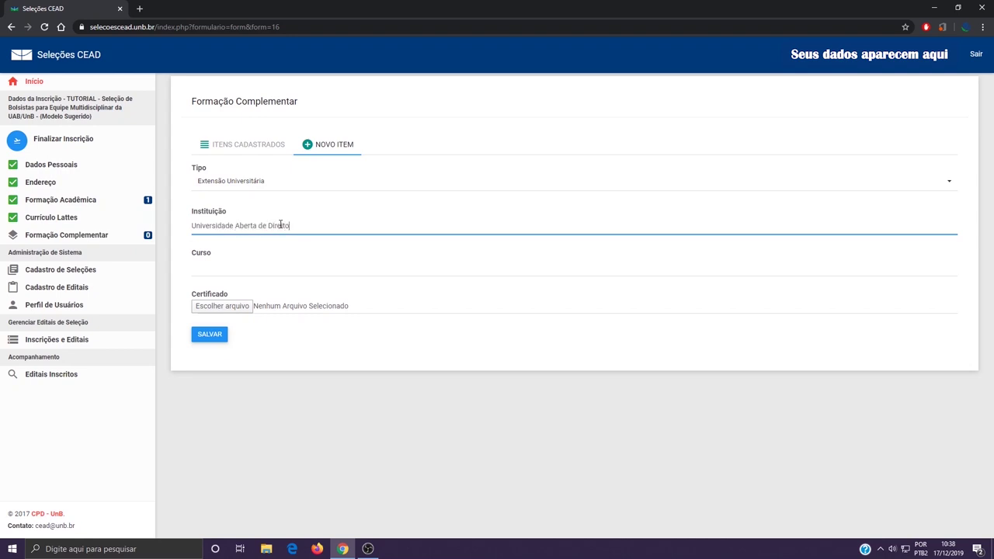
key("Tab")
type("U")
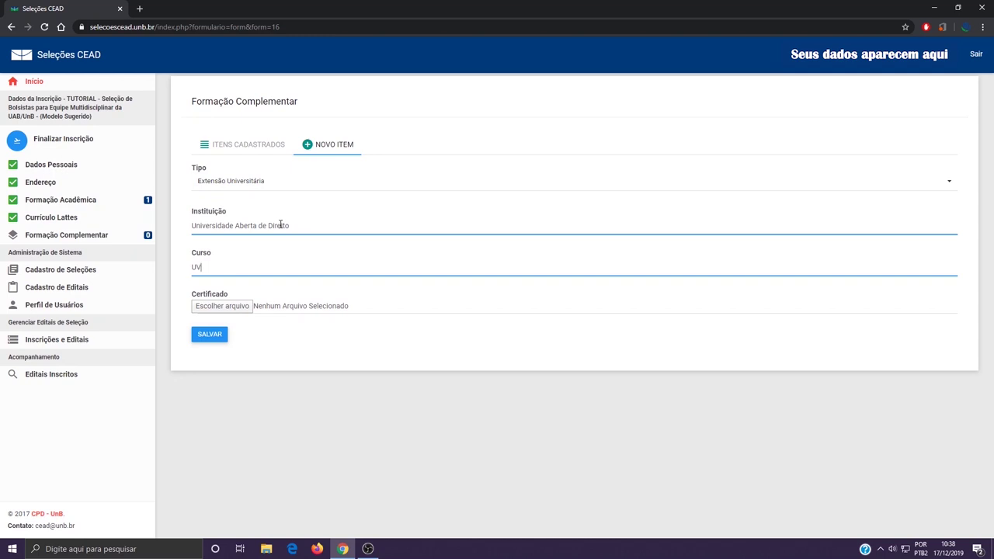
Attach CERTIFICADO em PDF and save the complementary training entry.
left_click(240, 314)
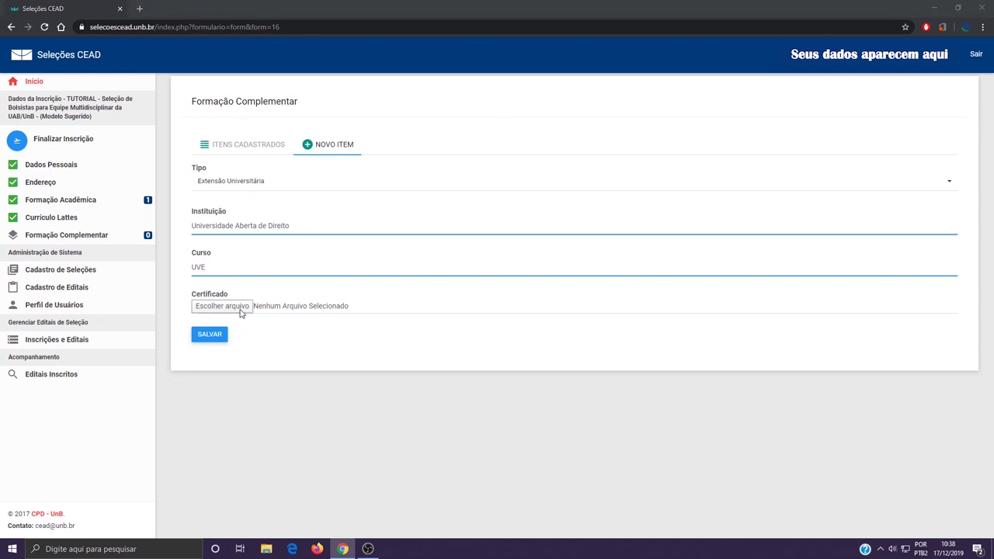
double_click(186, 84)
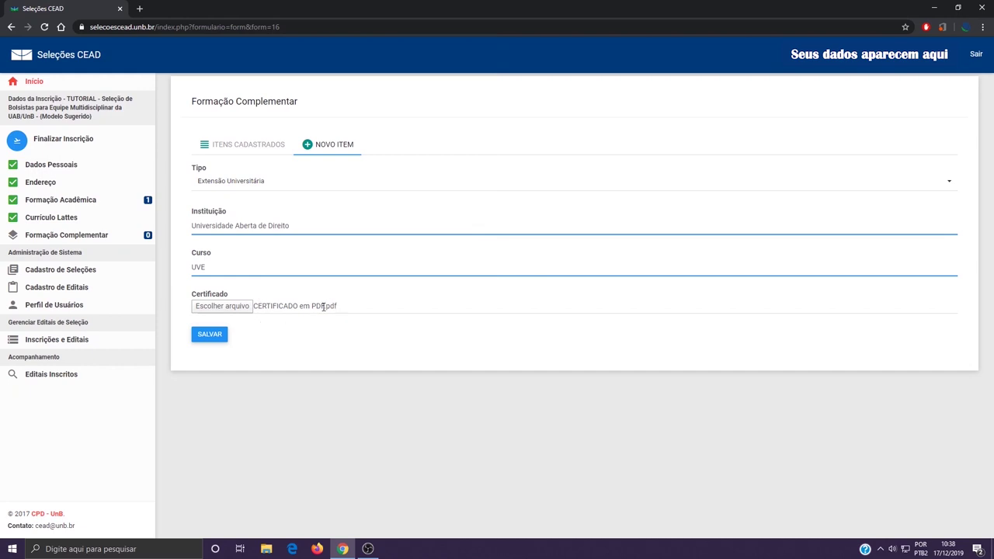
left_click(222, 338)
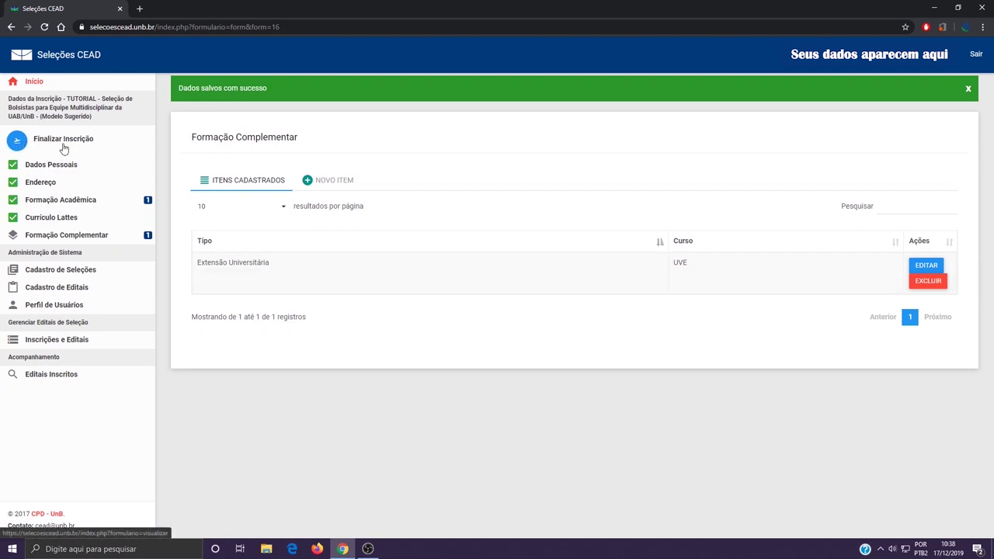
left_click(89, 144)
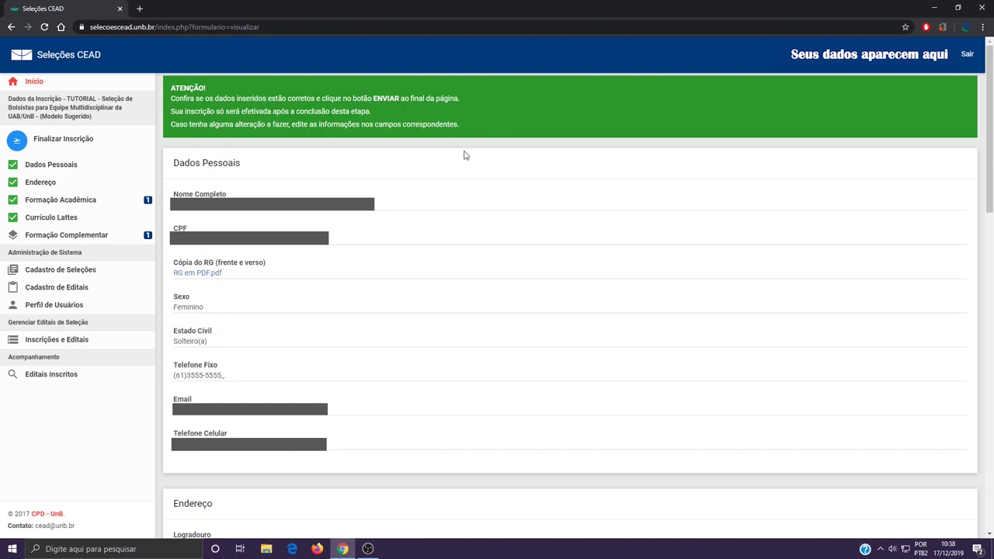
Scroll through the application summary down to the Concluir e Enviar button.
scroll(265, 174, "down", 1)
scroll(266, 174, "down", 2)
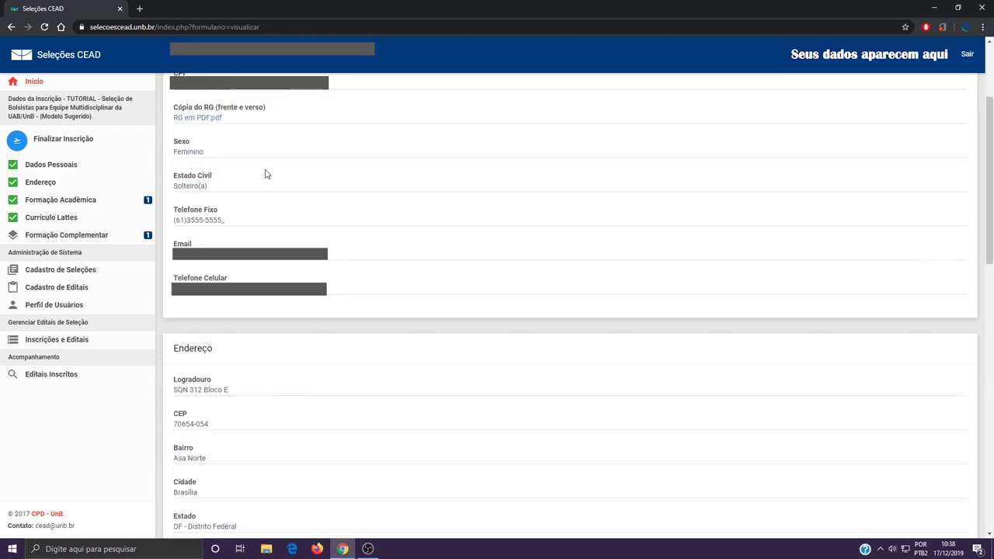
scroll(264, 174, "up", 2)
scroll(264, 174, "down", 3)
scroll(259, 179, "down", 3)
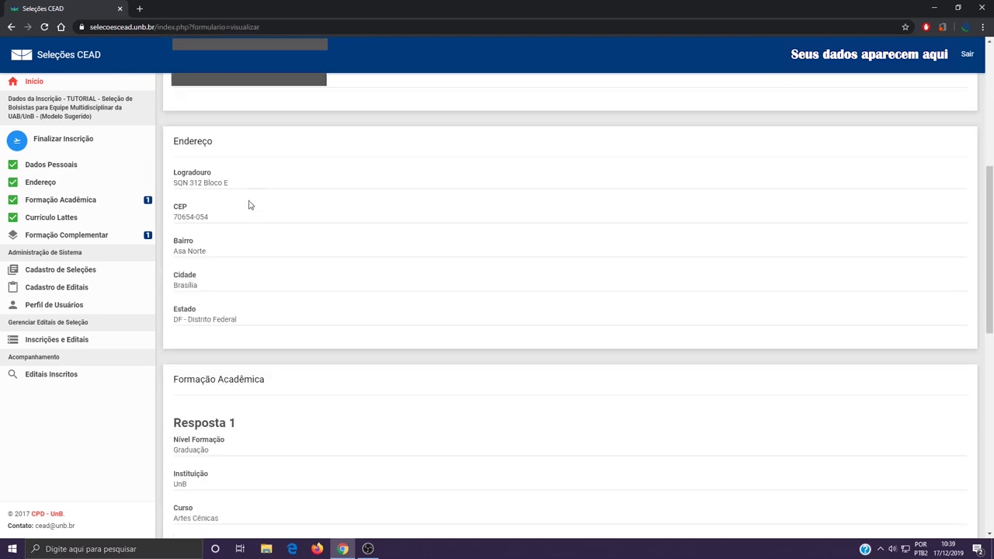
scroll(251, 240, "down", 8)
scroll(251, 240, "down", 2)
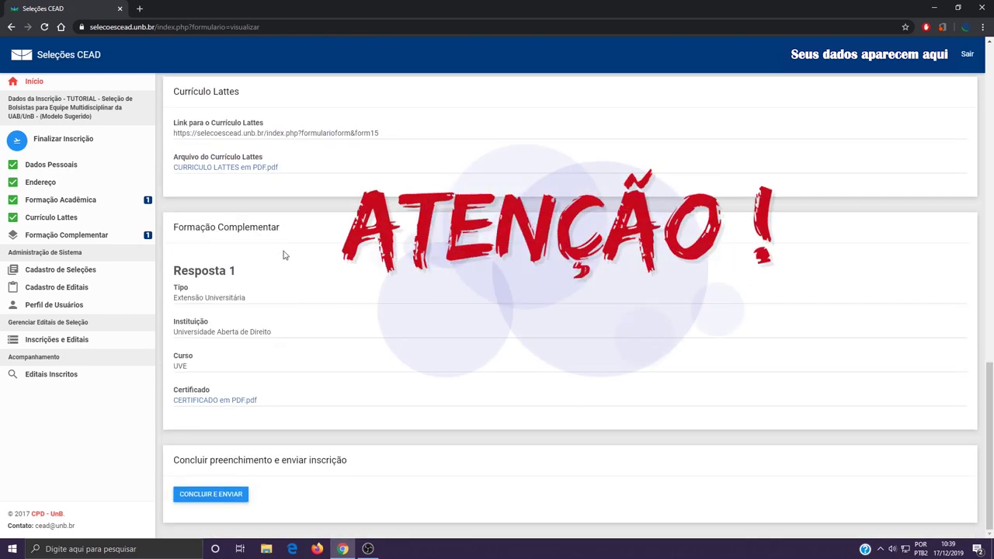
scroll(284, 253, "up", 5)
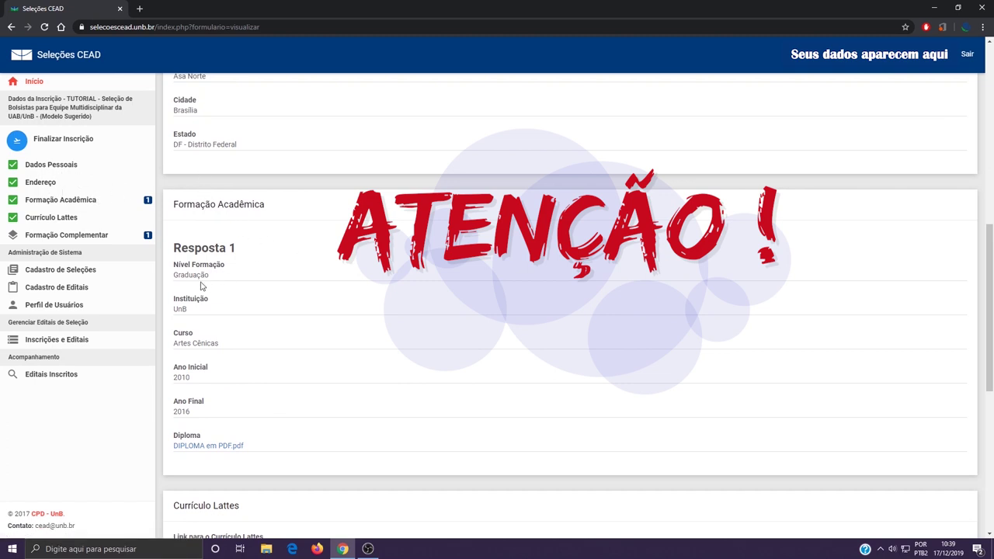
scroll(226, 364, "down", 2)
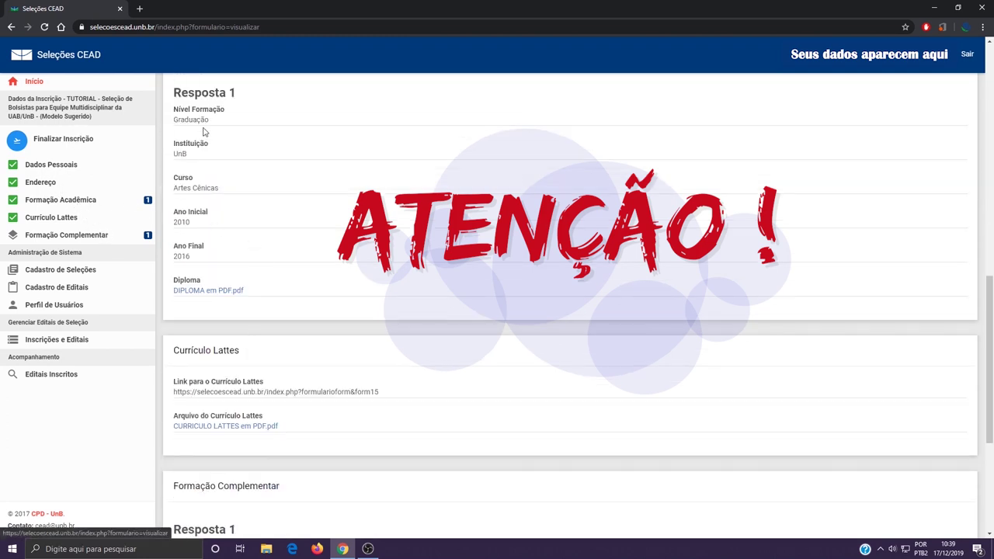
scroll(259, 116, "down", 3)
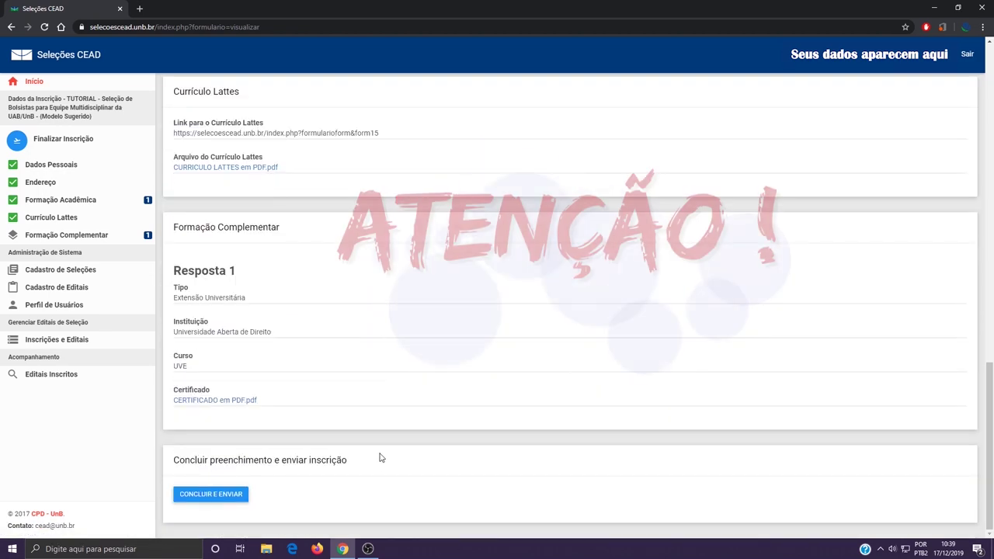
Send the completed CEAD/UnB application with CONCLUIR E ENVIAR and confirm with ENVIAR.
left_click(216, 497)
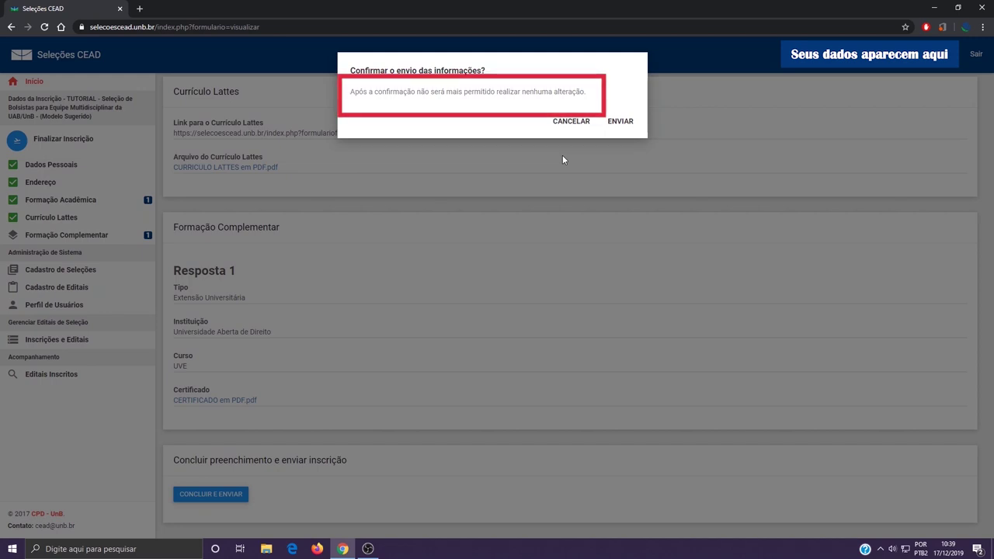
left_click(620, 123)
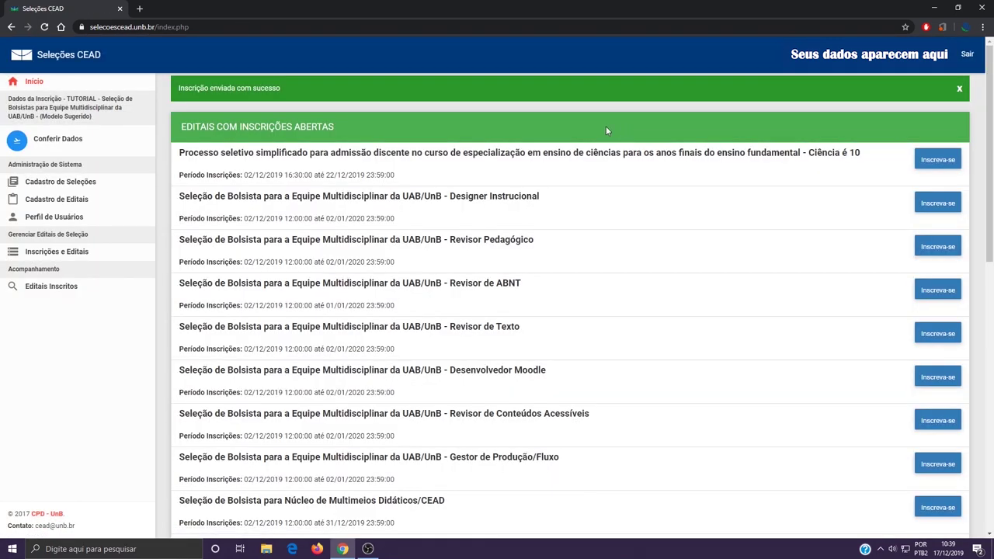